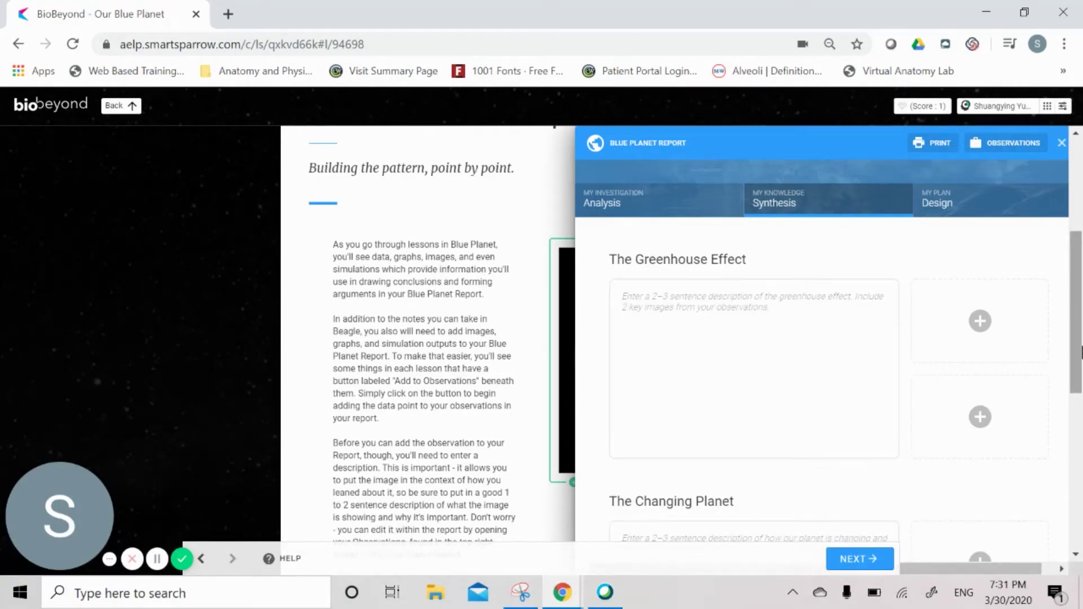
Look over the Greenhouse Effect part of the Synthesis section, then return to Analysis and close the Blue Planet Report
left_click_drag(1077, 352, 1076, 358)
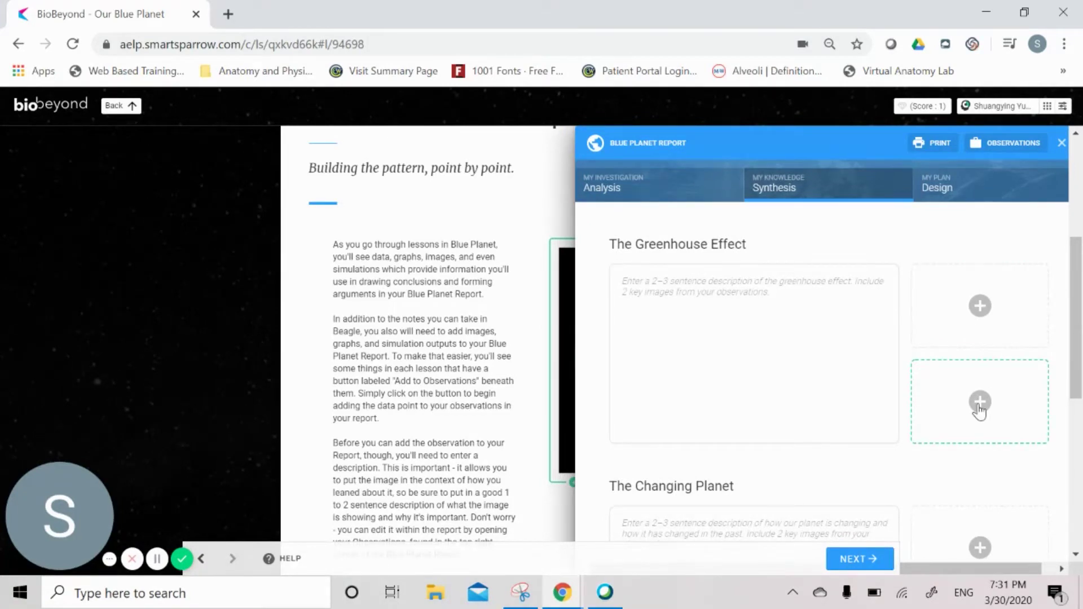
left_click_drag(1076, 319, 1077, 290)
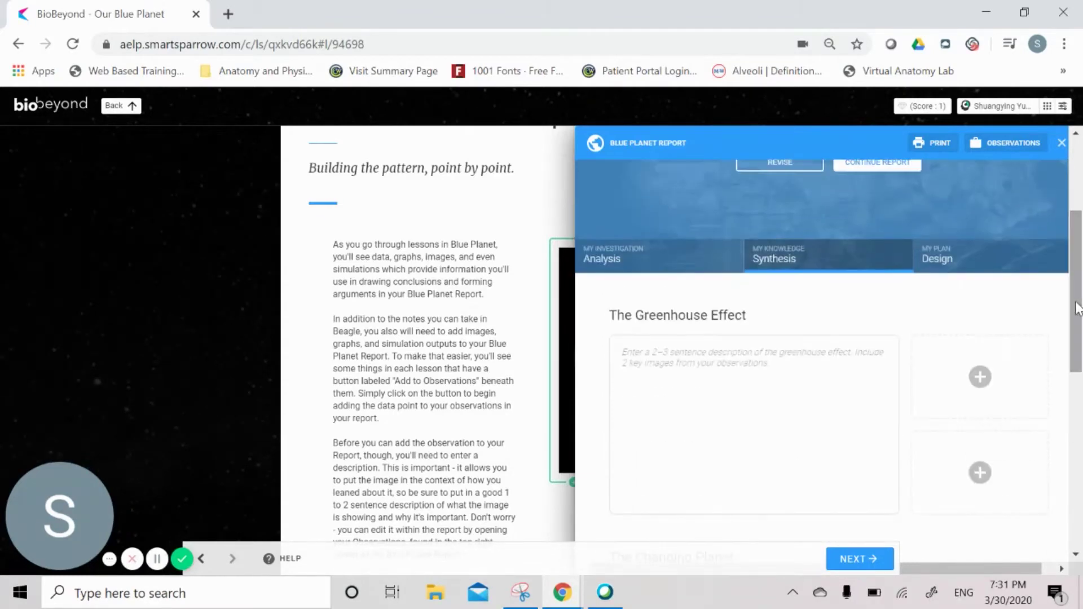
left_click(682, 268)
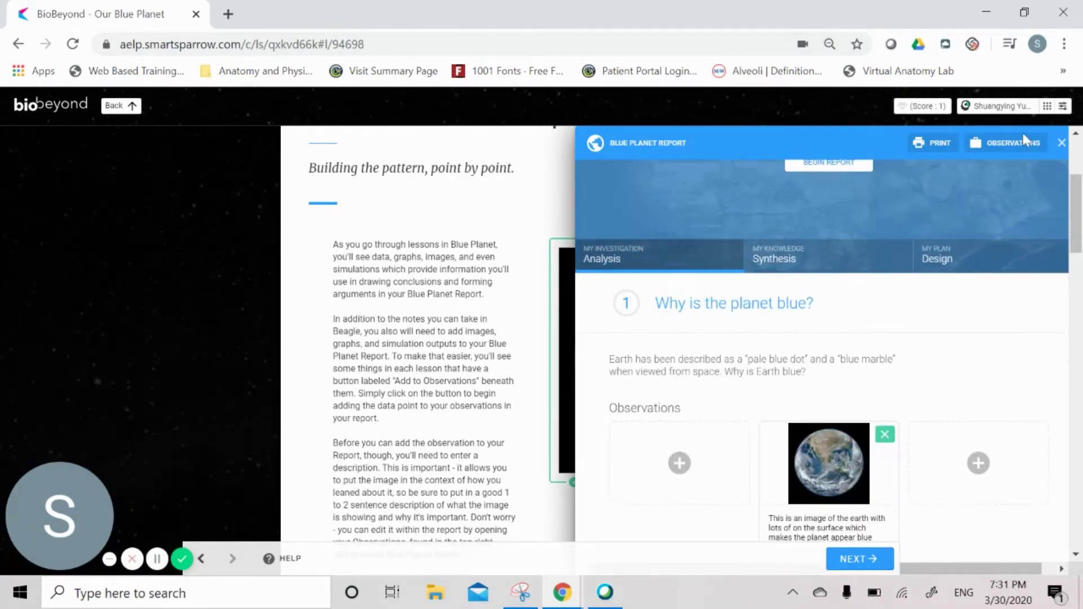
left_click(1061, 143)
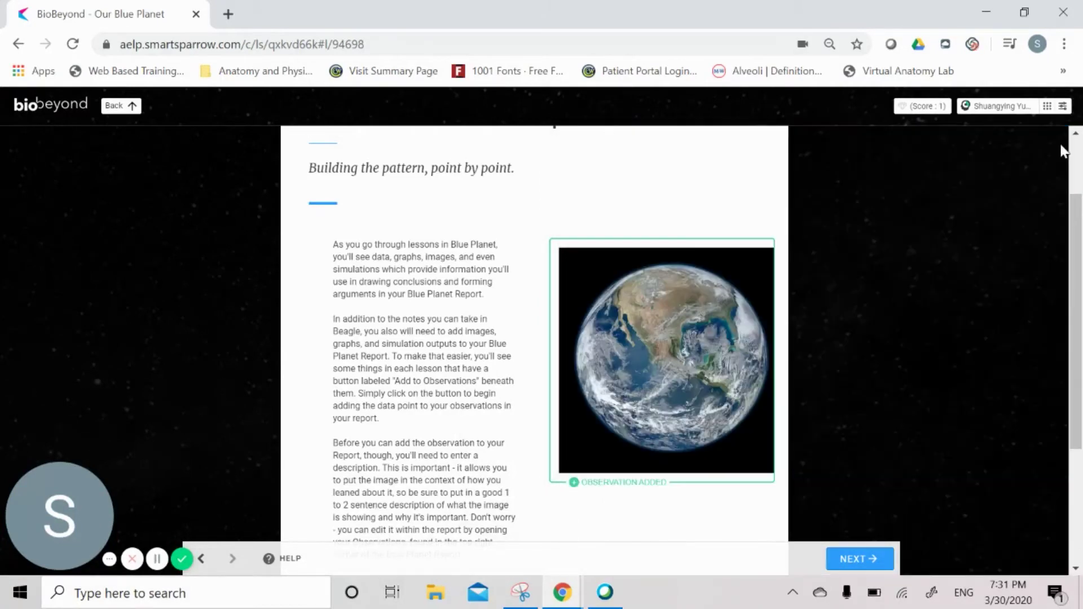
Open the description of the observation already added for the Earth image
left_click_drag(1074, 237, 1074, 280)
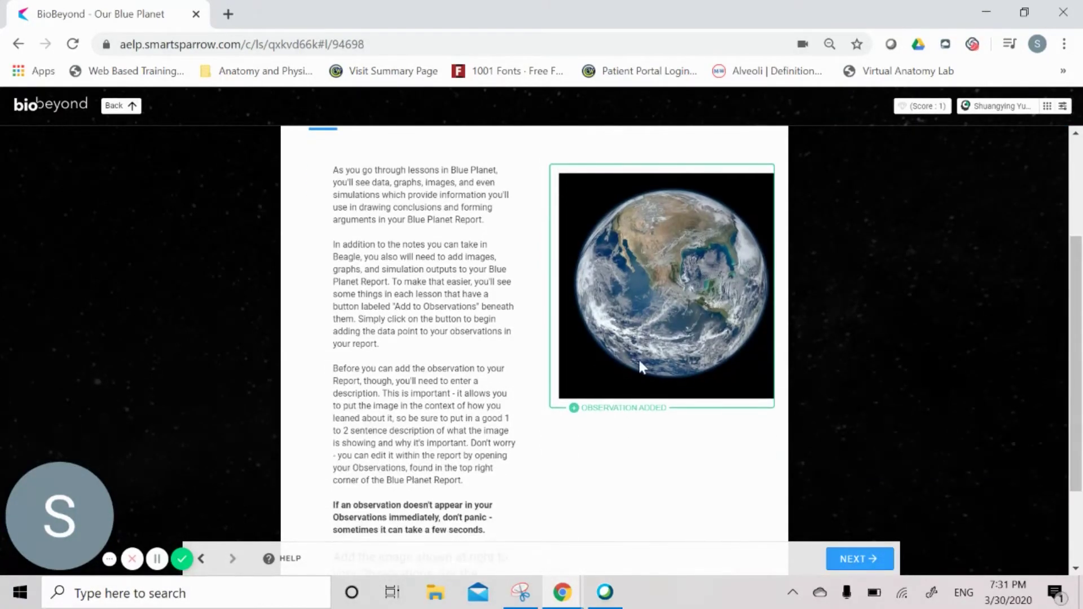
left_click(615, 409)
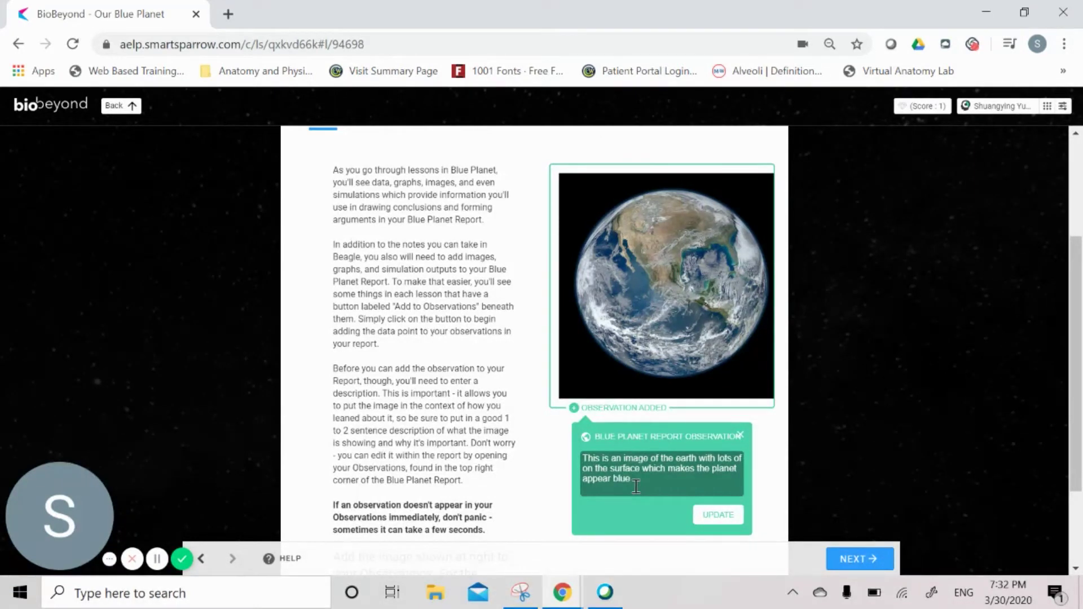
left_click_drag(634, 481, 574, 466)
Reopen the Blue Planet Report and examine the Synthesis prompts from The Greenhouse Effect to Causes and Consequences
left_click(1047, 106)
left_click(964, 154)
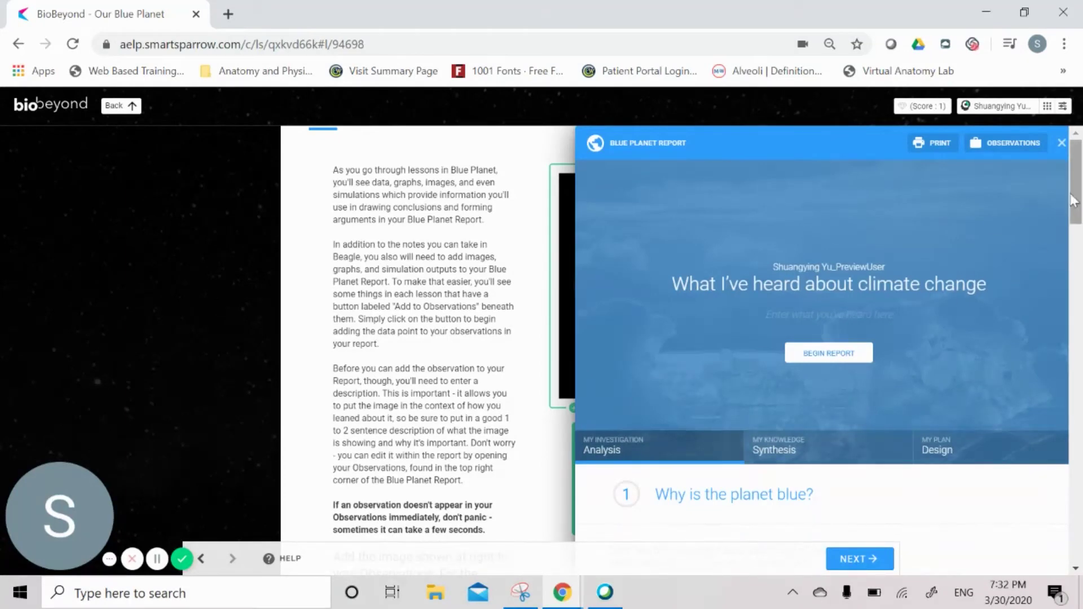
left_click_drag(1076, 161, 1079, 239)
left_click(772, 180)
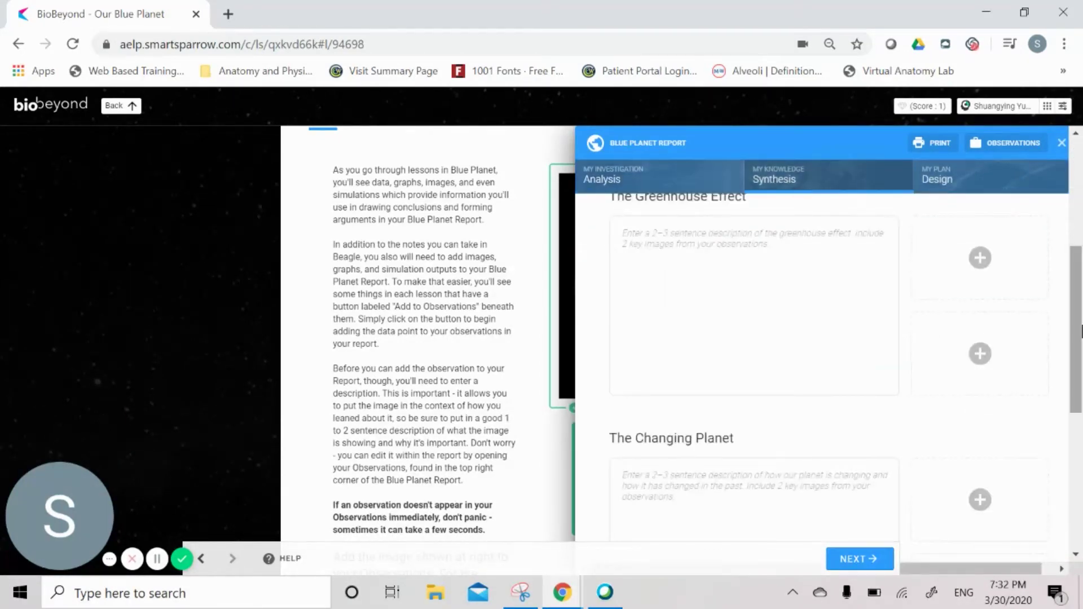
left_click_drag(1078, 350, 1082, 447)
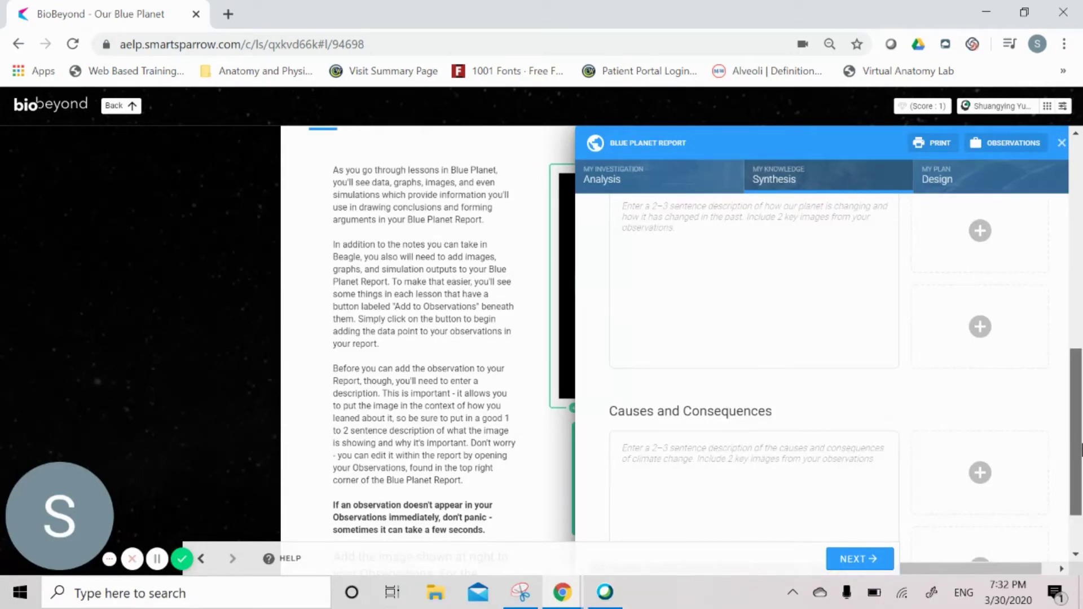
scroll(988, 211, "up", 5)
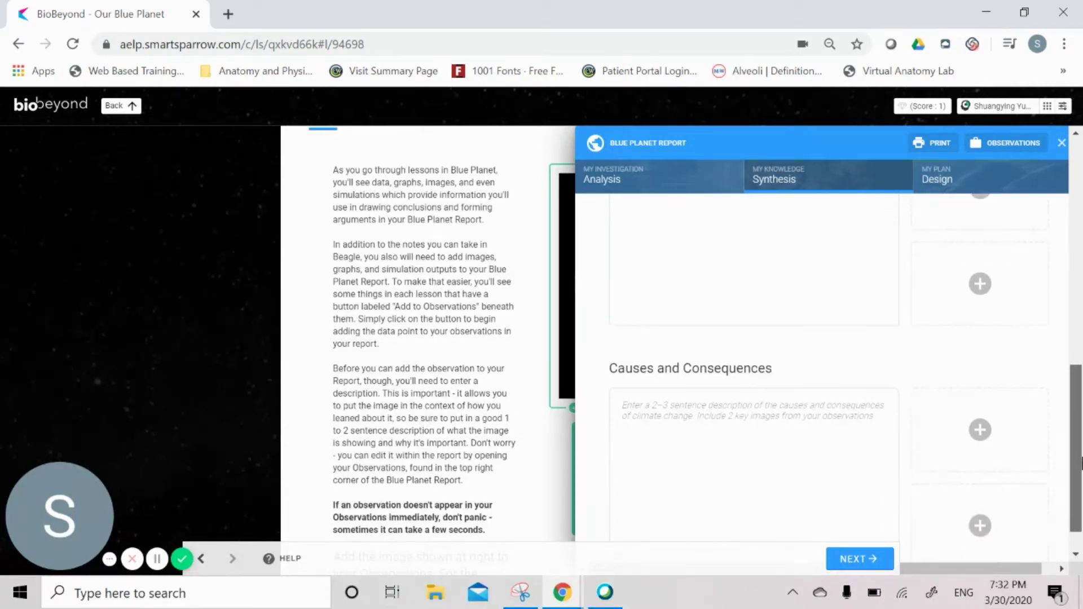
Examine the report's Design section, covering My Target, Scenarios Considered and the My Global Plan questions
left_click(959, 185)
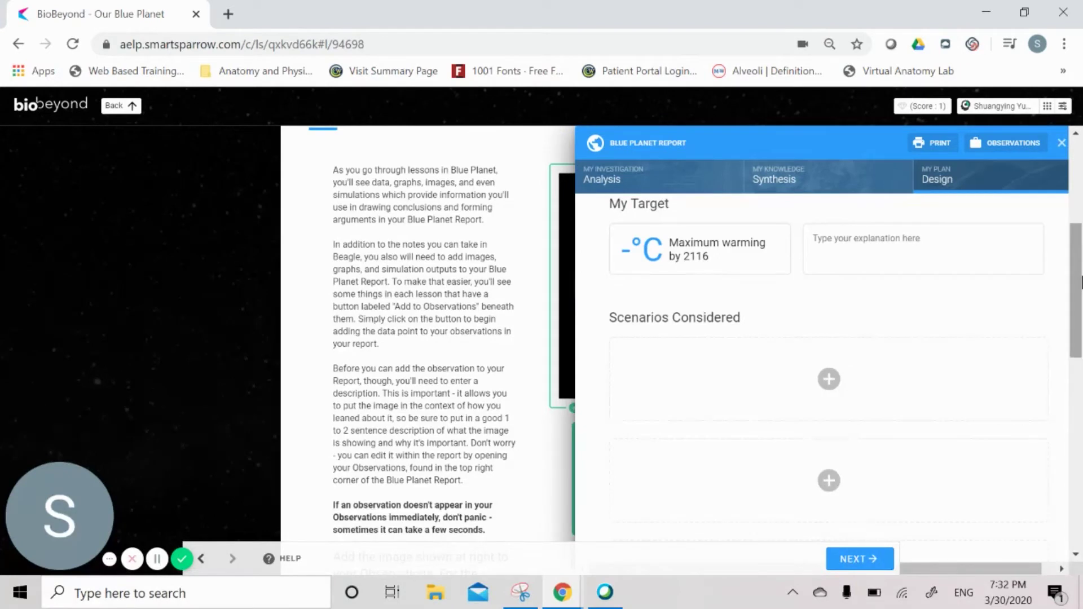
left_click_drag(1081, 282, 1079, 268)
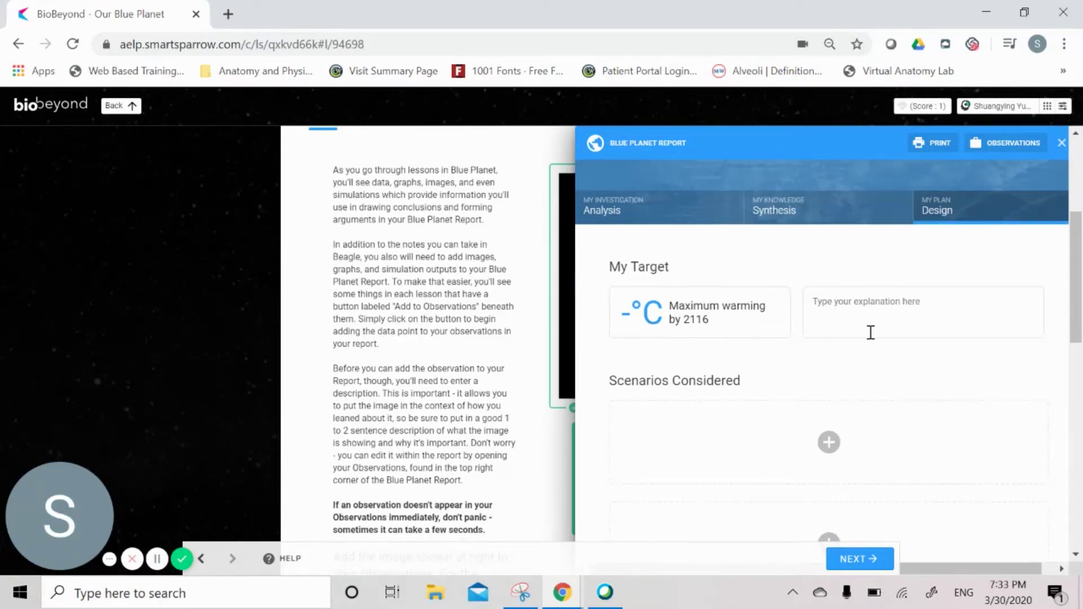
left_click_drag(1075, 259, 1075, 303)
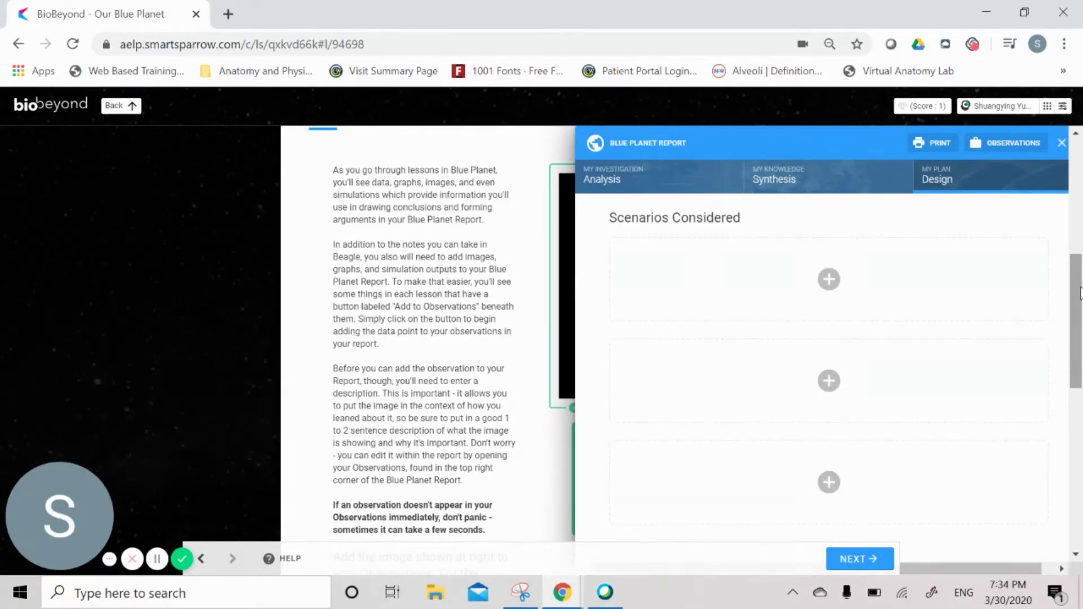
scroll(1062, 369, "down", 4)
scroll(1063, 372, "down", 2)
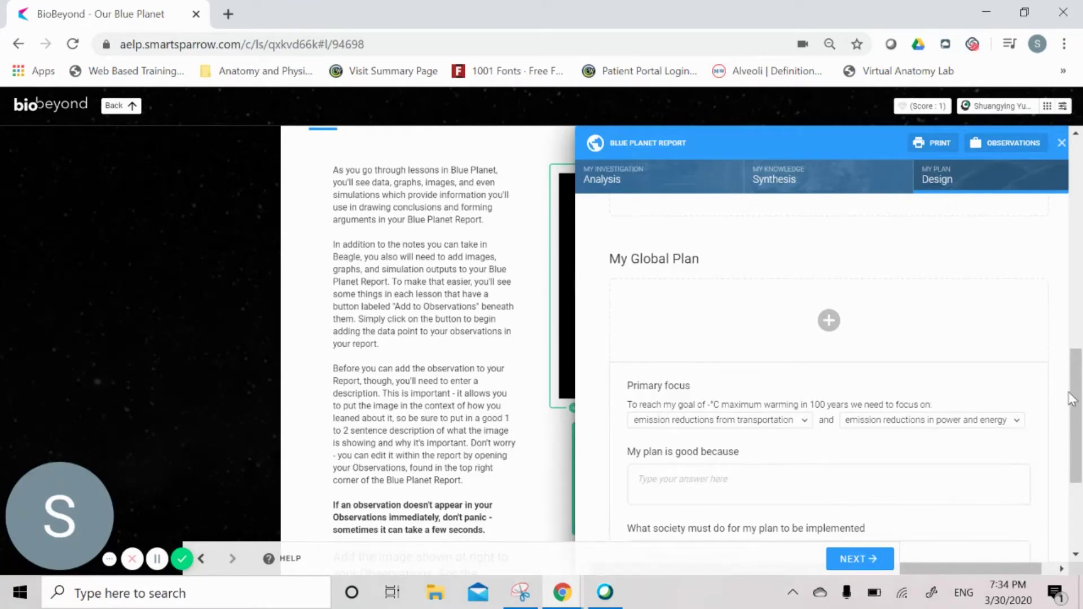
scroll(1075, 395, "down", 1)
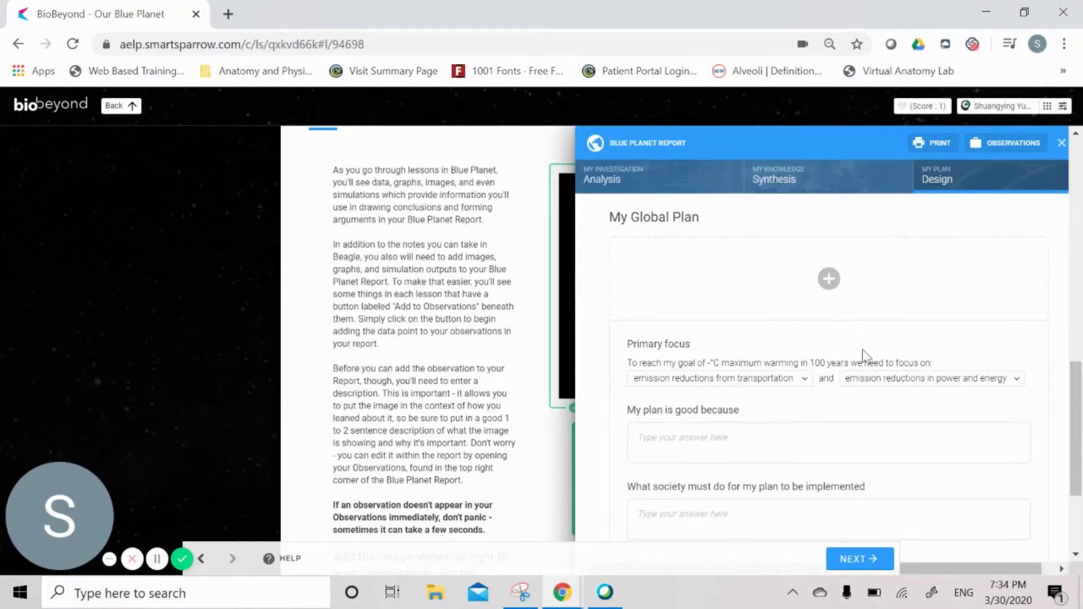
scroll(1079, 390, "down", 2)
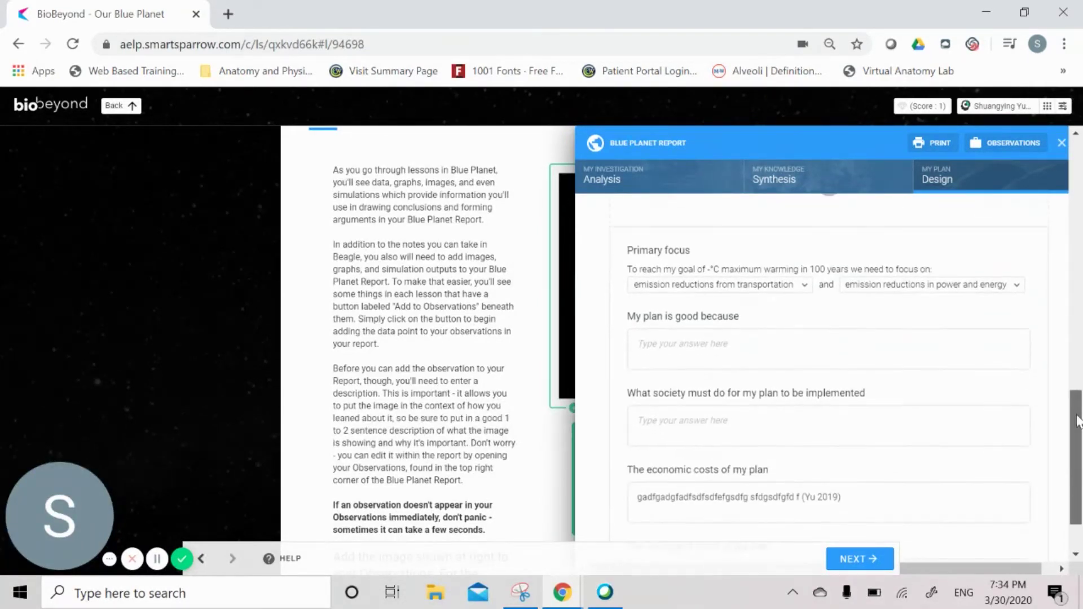
Set the second primary focus of My Global Plan to emission reductions from land use
left_click(802, 286)
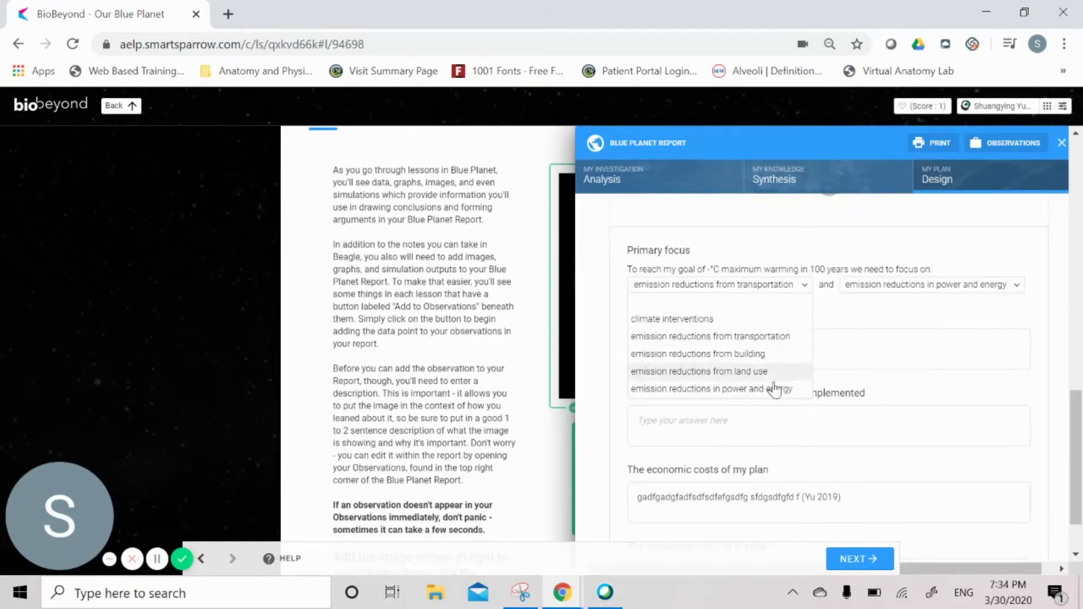
left_click(982, 288)
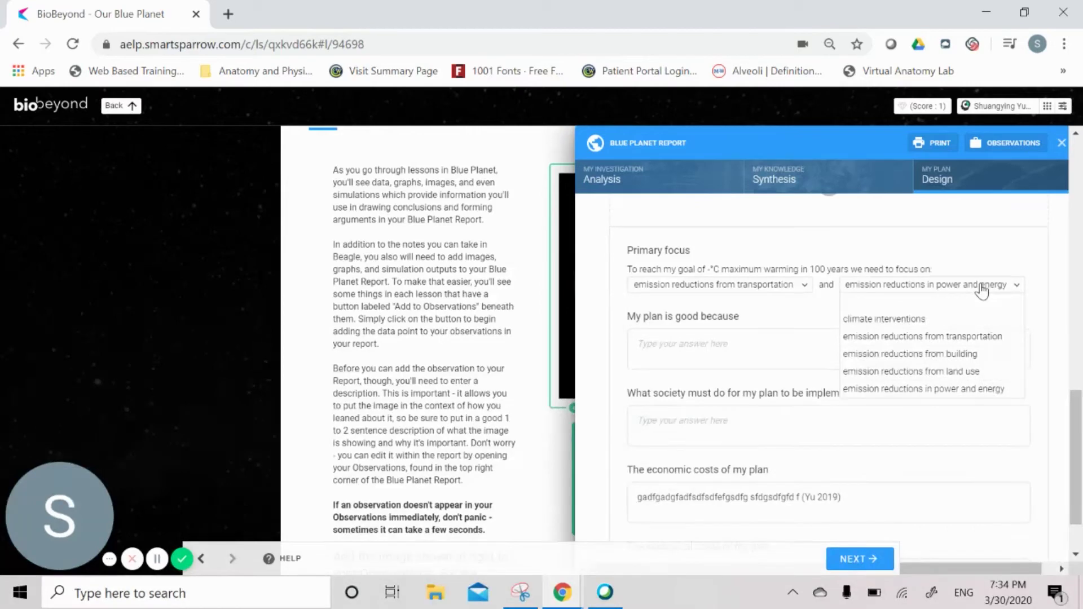
left_click(990, 373)
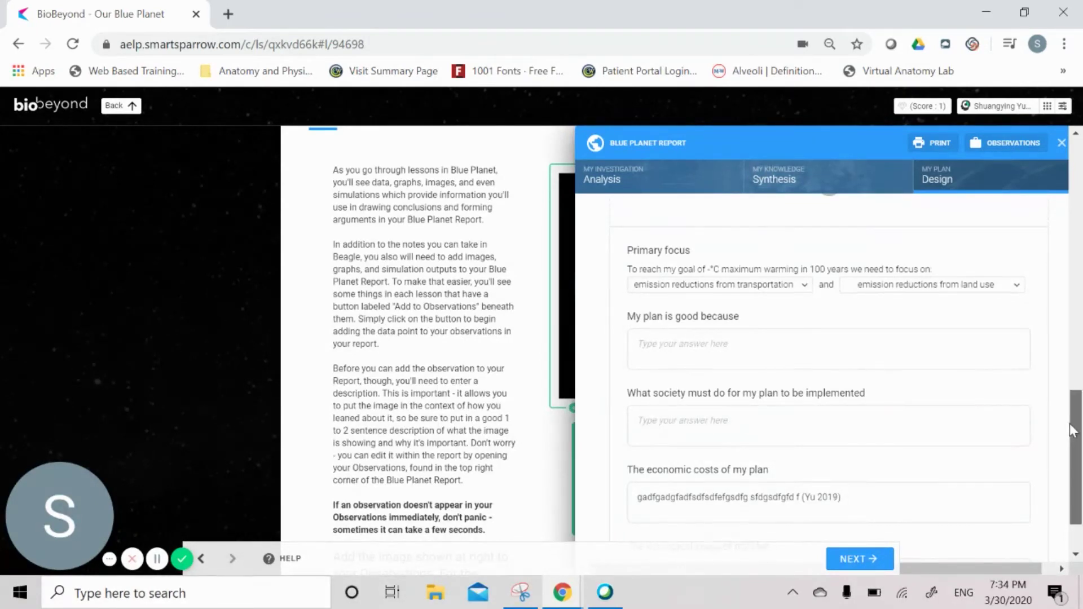
Open the print preview of the Blue Planet Report and look through its Analysis and Synthesis pages
scroll(1072, 431, "down", 1)
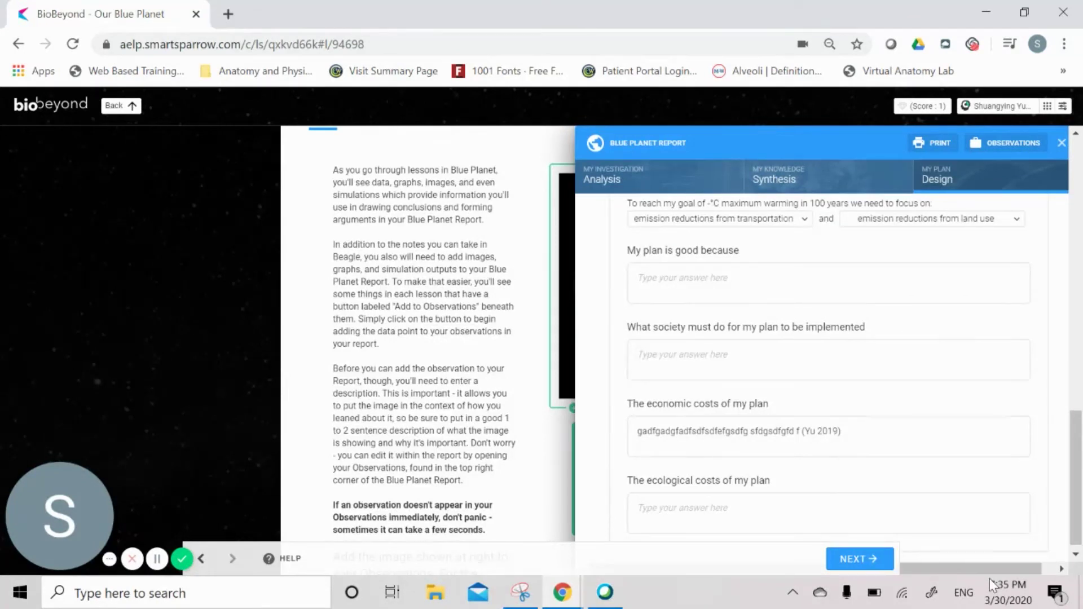
left_click_drag(1078, 502, 1078, 528)
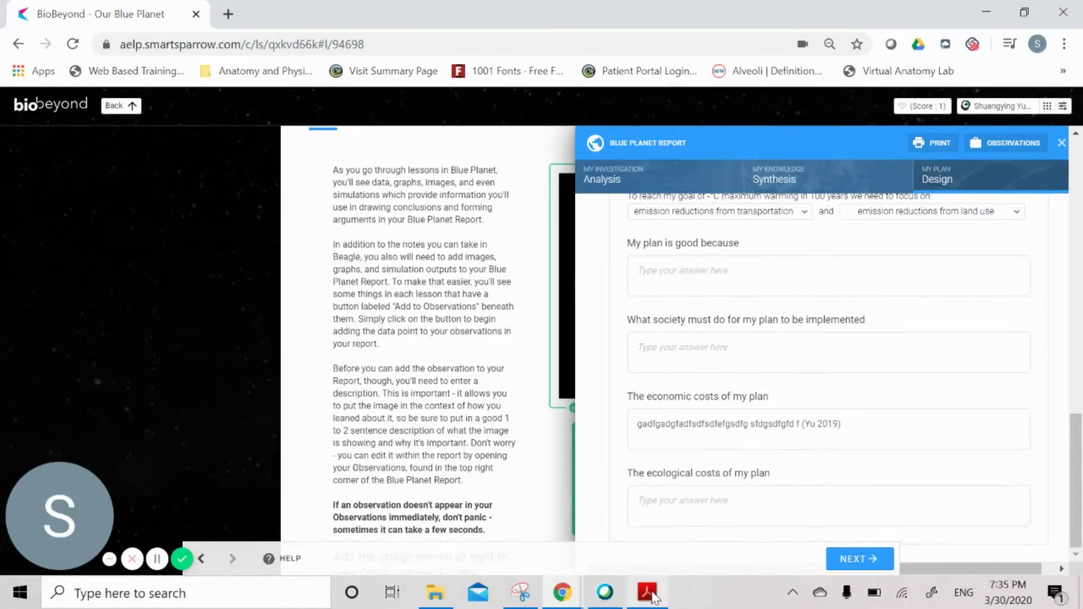
mouse_move(653, 597)
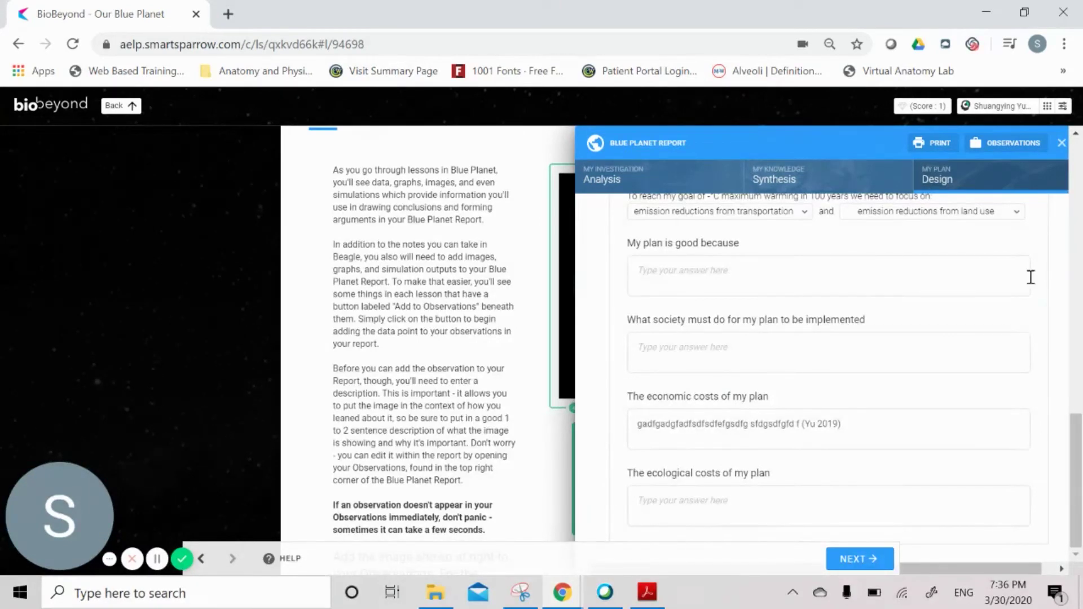
left_click(932, 145)
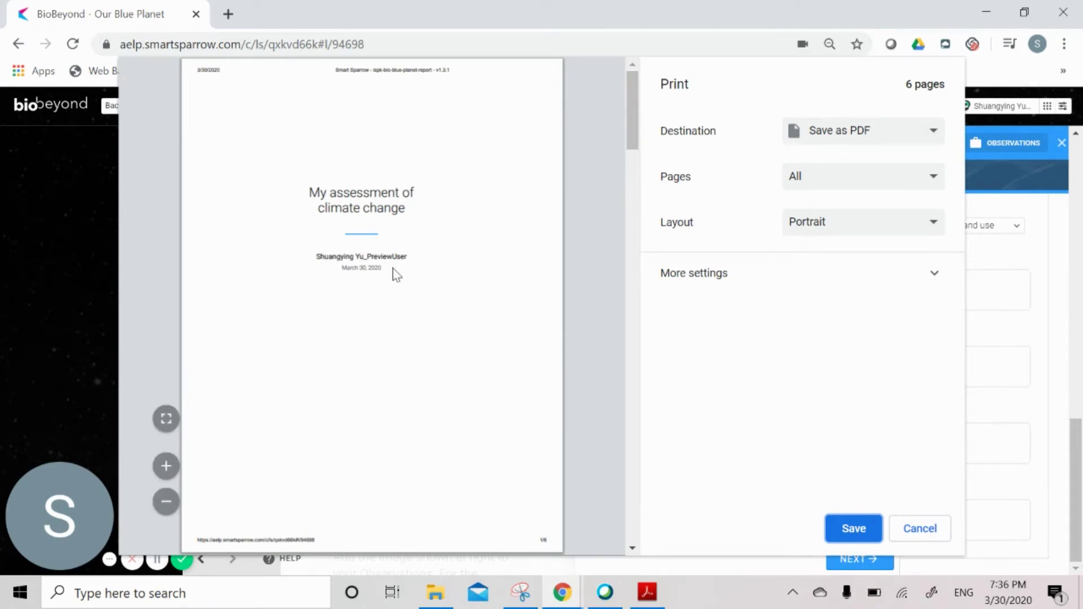
left_click_drag(634, 150, 638, 203)
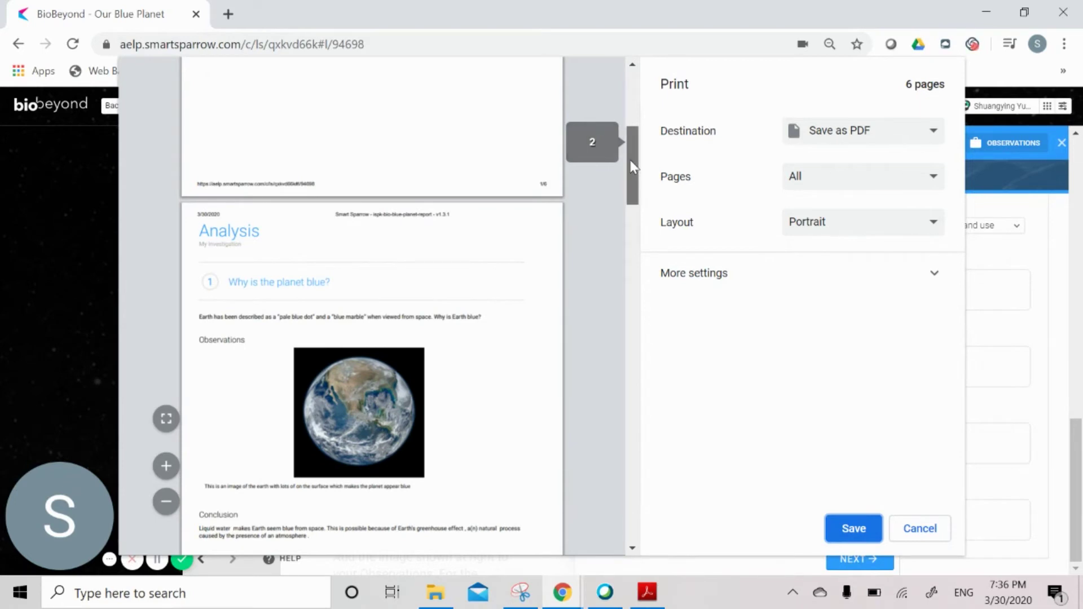
scroll(630, 163, "down", 2)
left_click_drag(625, 206, 611, 421)
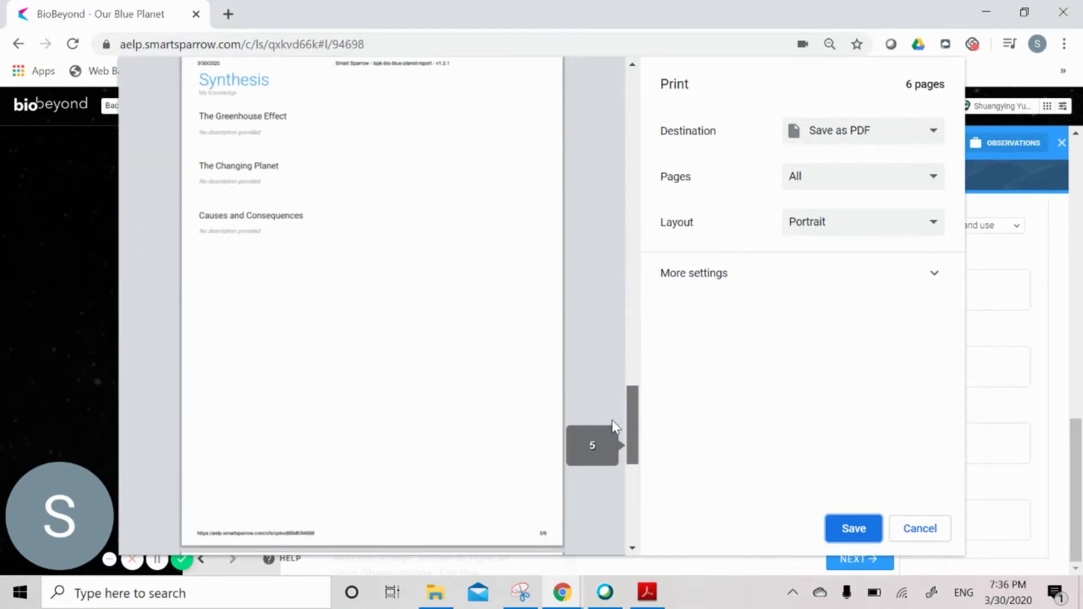
scroll(633, 430, "up", 3)
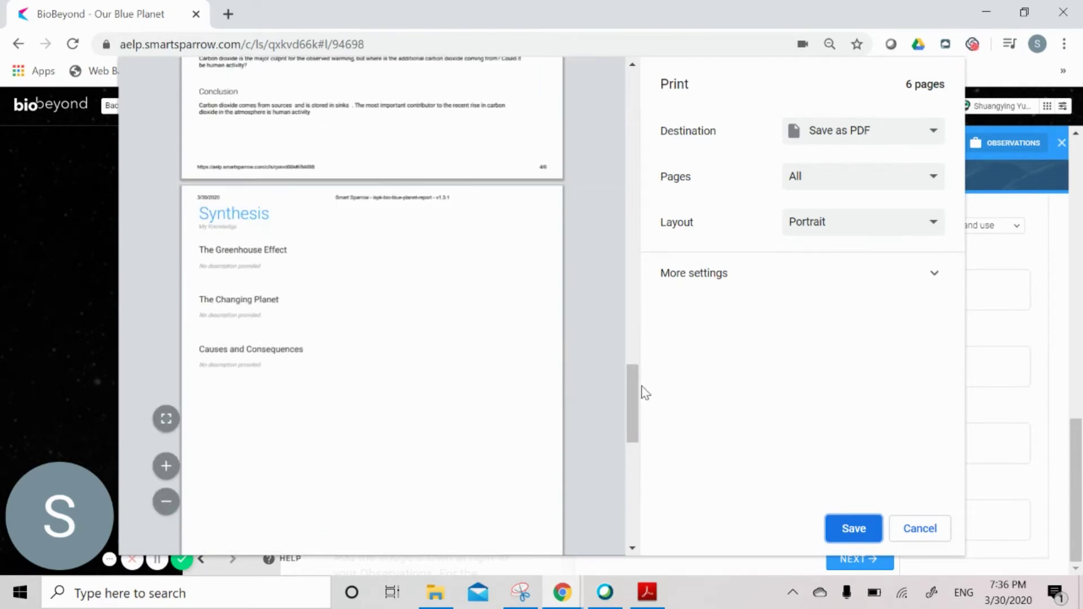
scroll(642, 391, "down", 10)
scroll(641, 391, "up", 15)
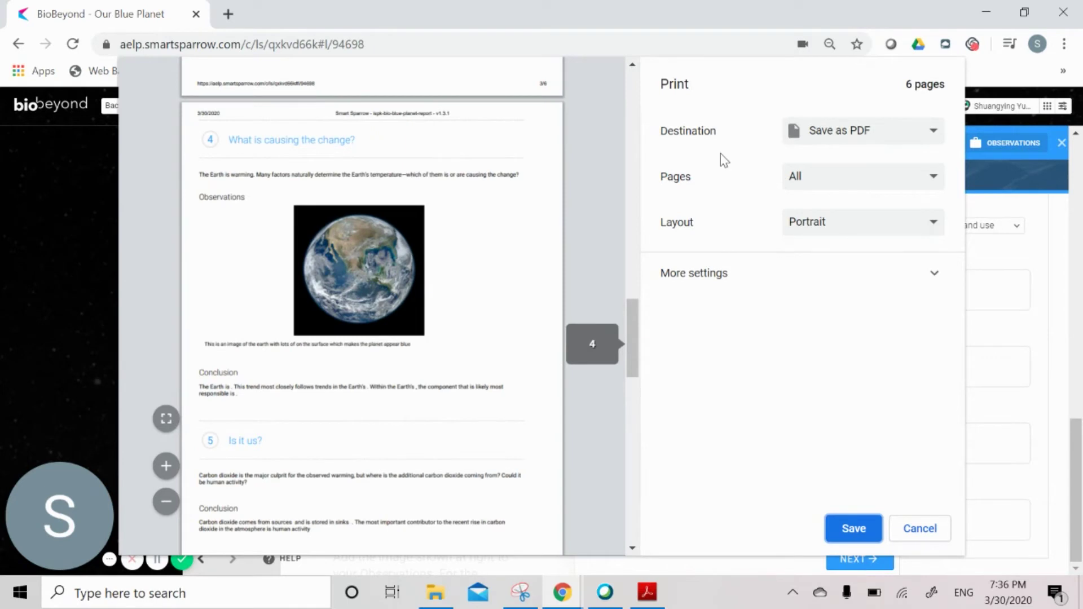
Try Microsoft Print to PDF as the destination, set it back to Save as PDF and cancel printing
left_click(936, 137)
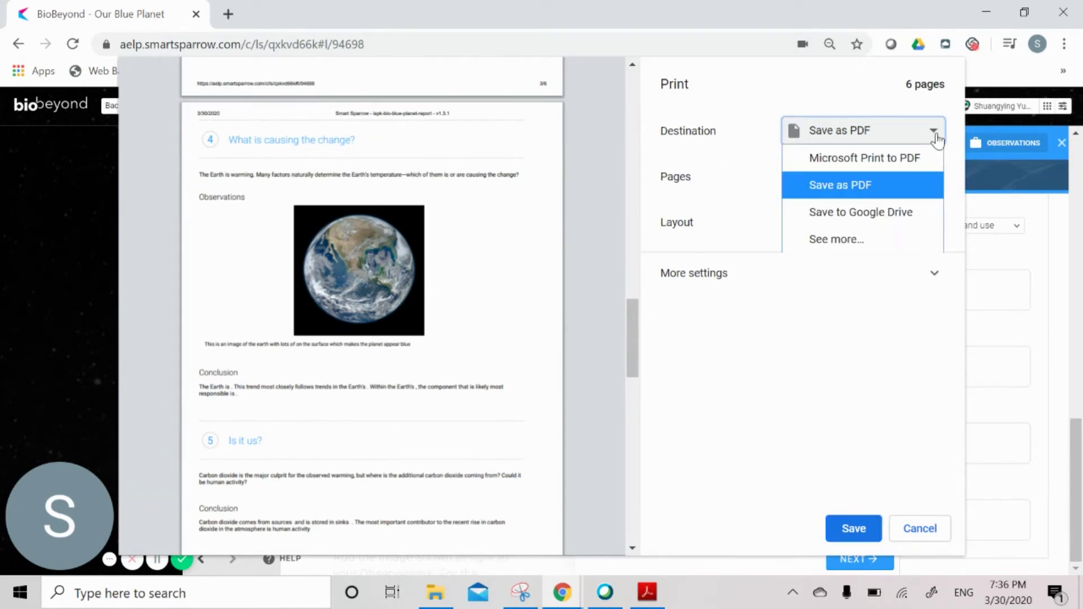
left_click(864, 160)
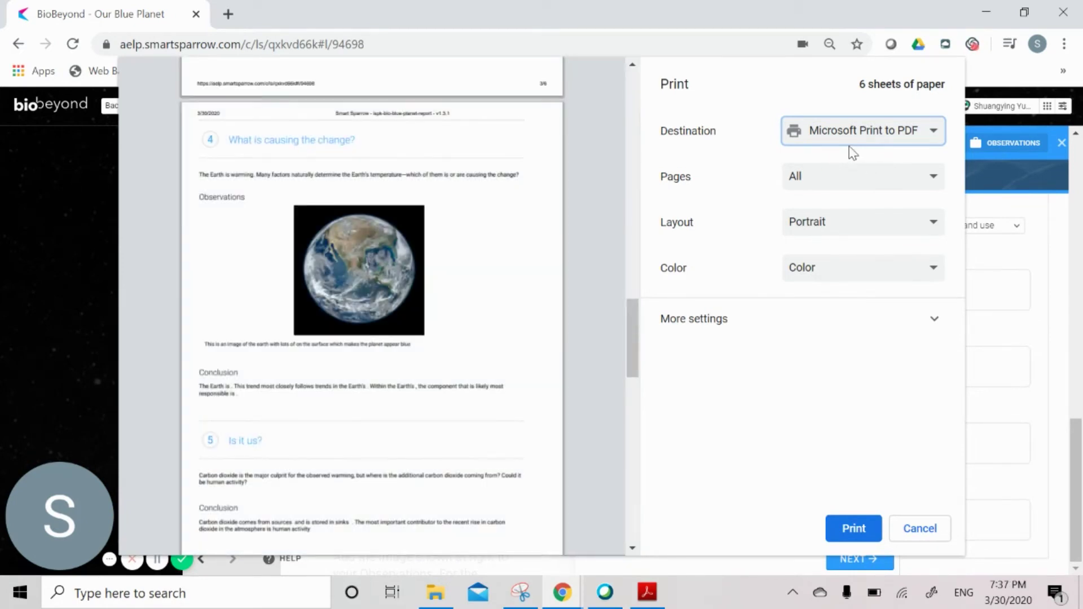
left_click(934, 143)
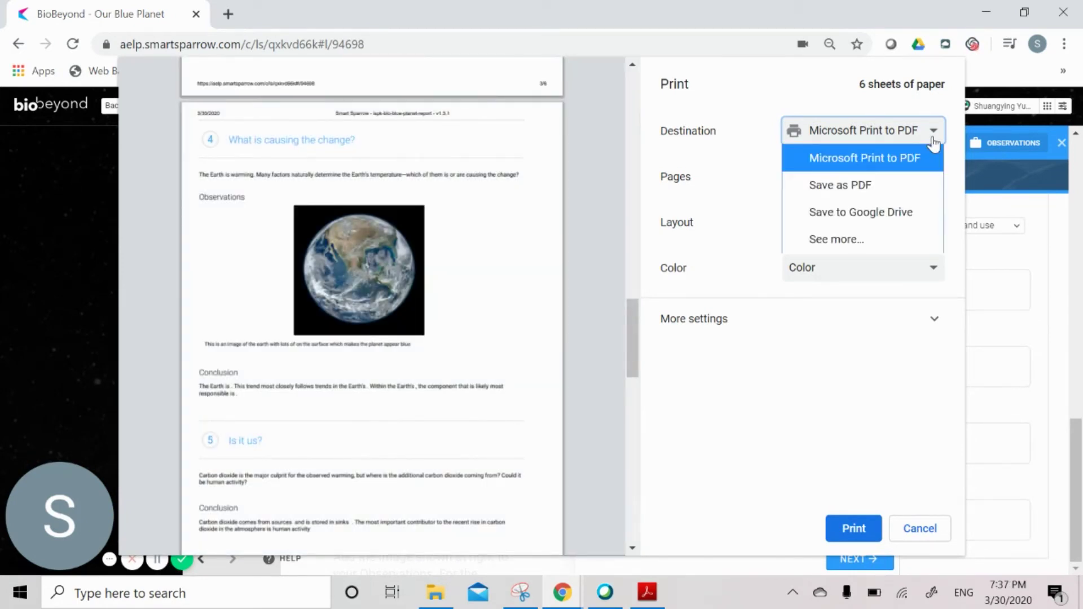
left_click(893, 182)
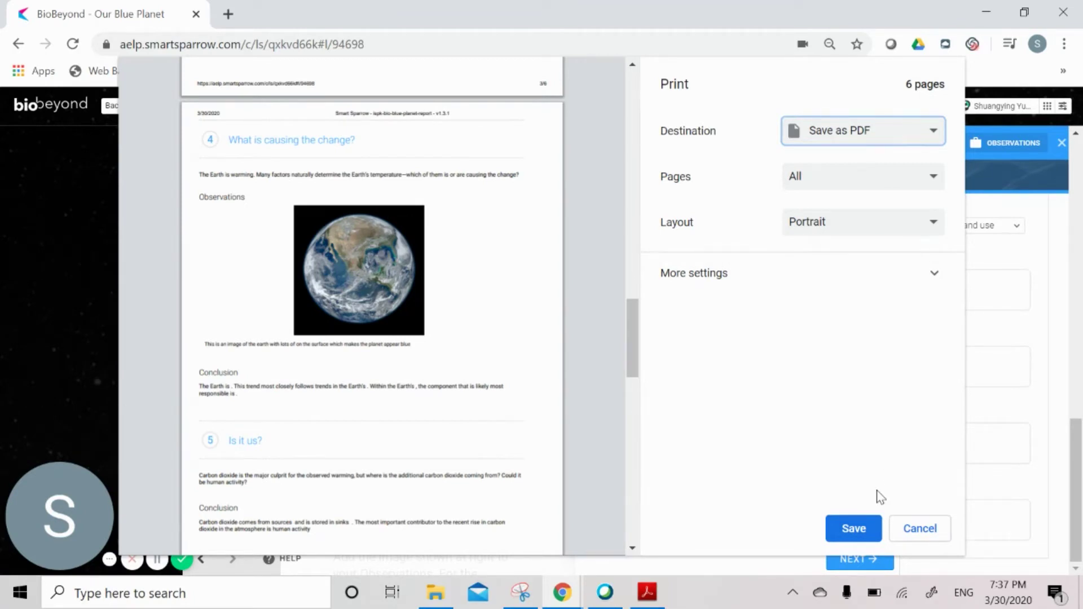
left_click(929, 530)
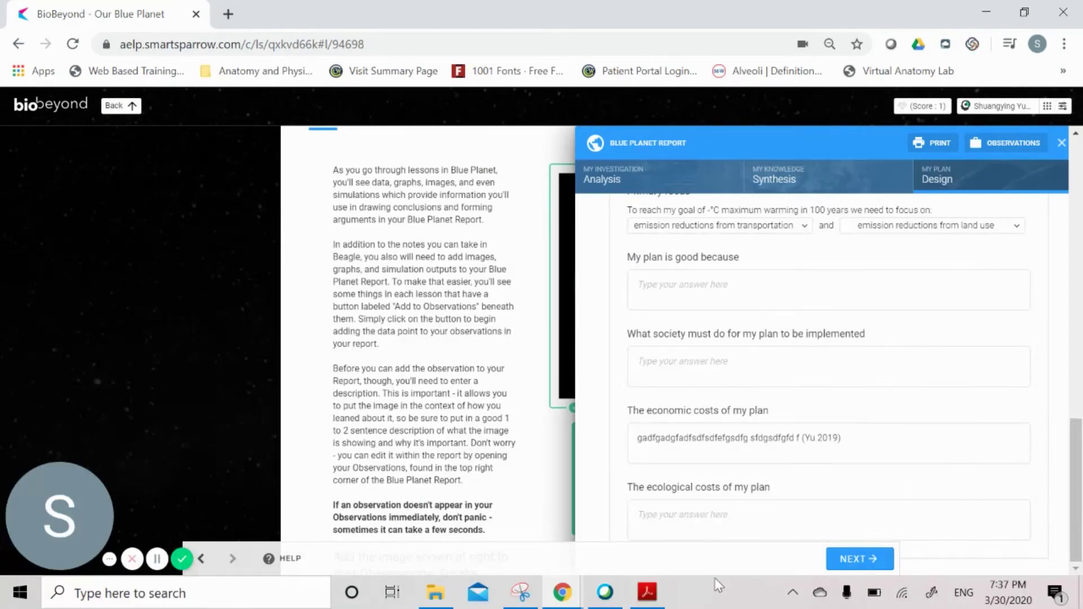
Switch to the sample report PDF in Adobe Acrobat Reader and examine Analysis question 1, "Why is the planet blue?", with its observation and conclusion
left_click(647, 593)
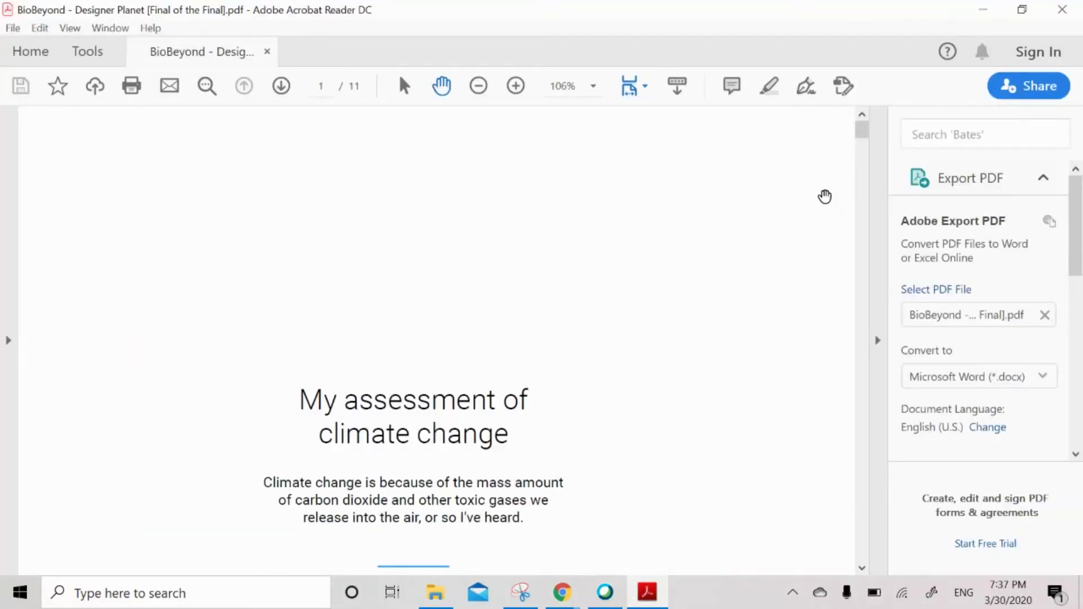
left_click_drag(862, 132, 866, 174)
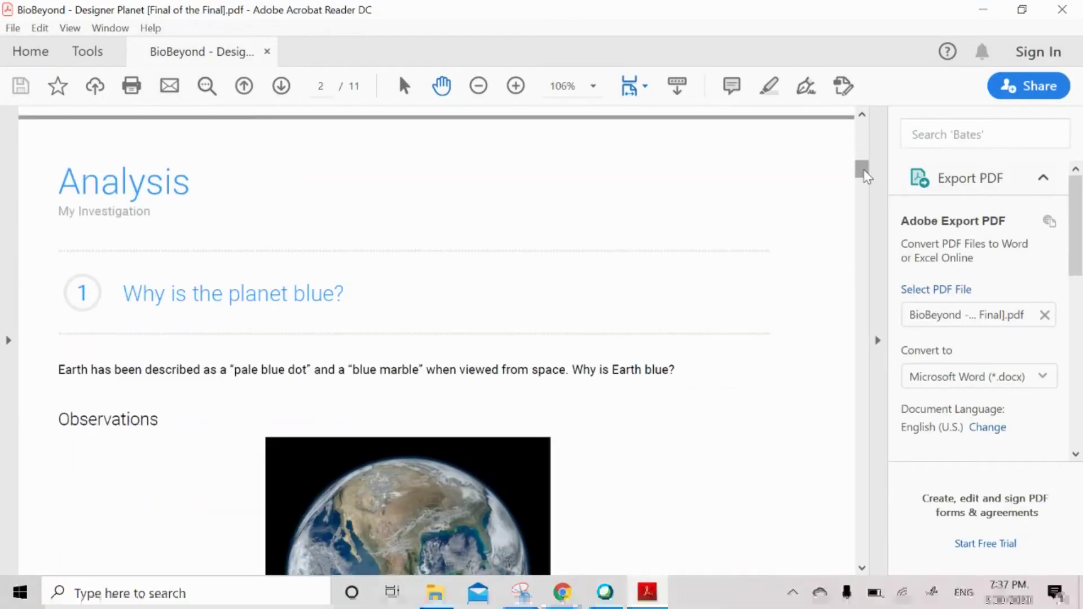
left_click(478, 87)
left_click(478, 87)
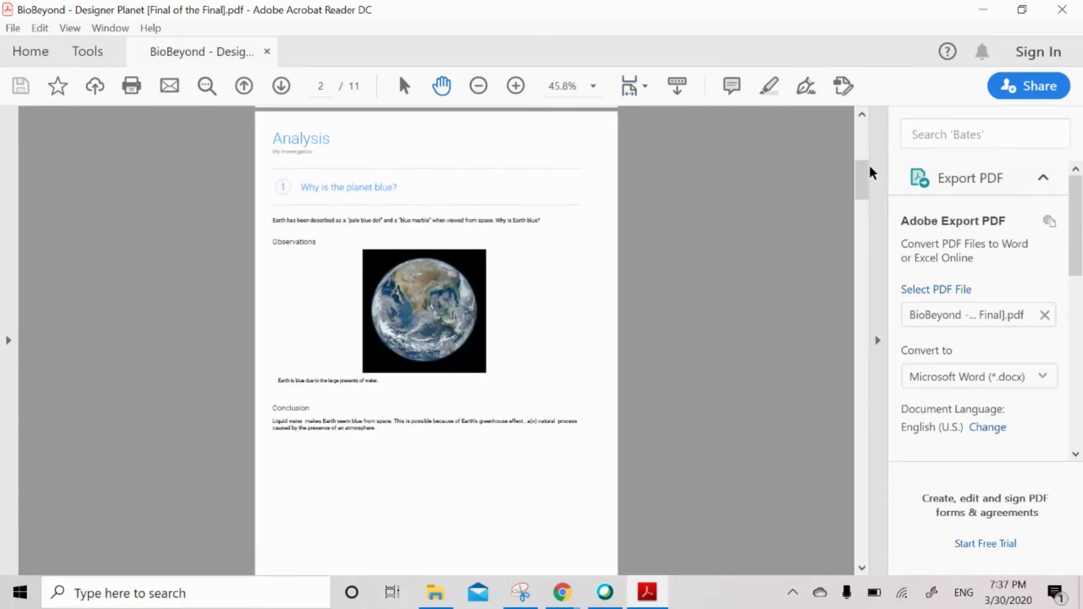
left_click_drag(866, 174, 866, 183)
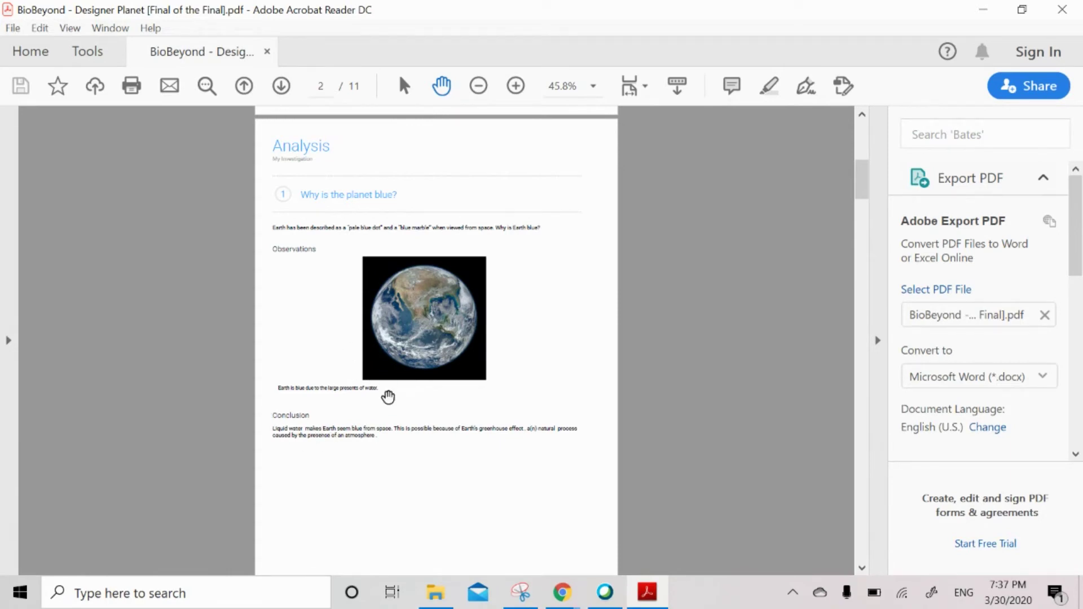
Examine the observations and conclusions of questions 2 and 3, "Is Earth changing now?" and "What happens when temperature changes fast?"
left_click_drag(866, 180, 866, 221)
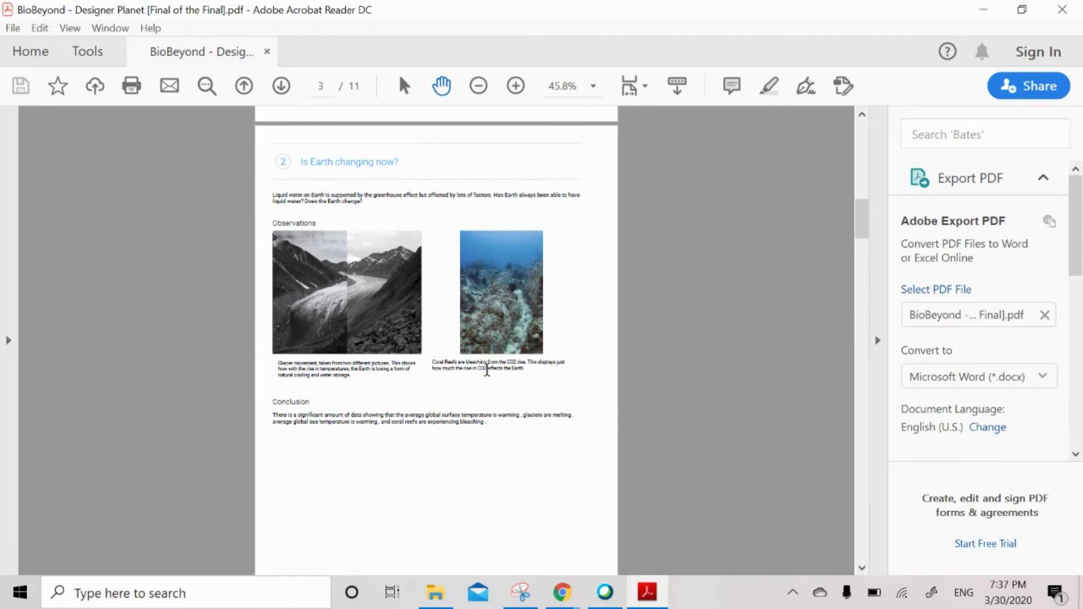
left_click_drag(860, 231, 860, 272)
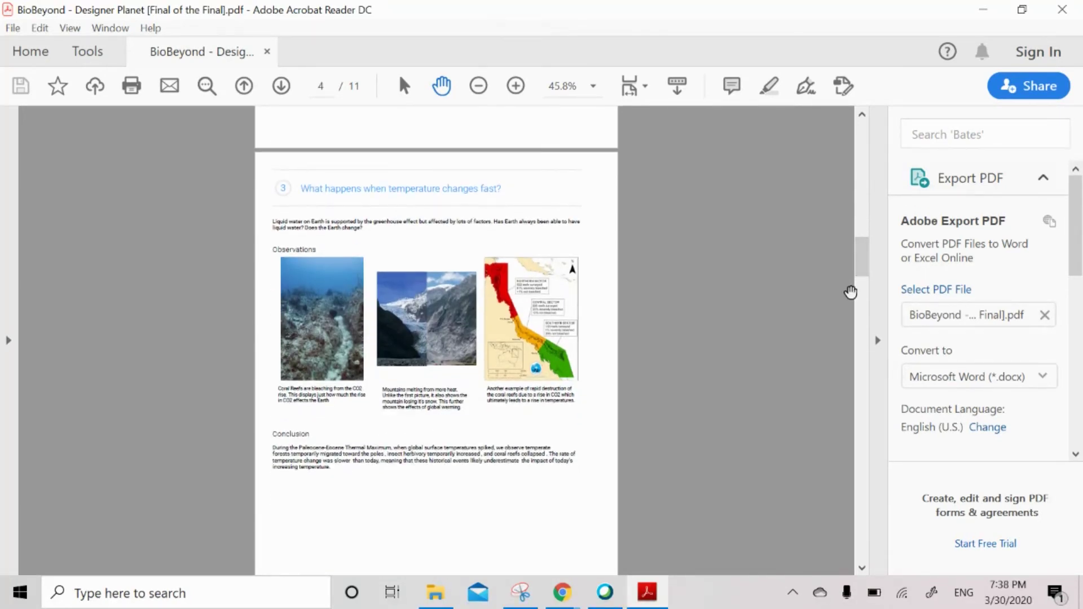
left_click_drag(861, 250, 862, 255)
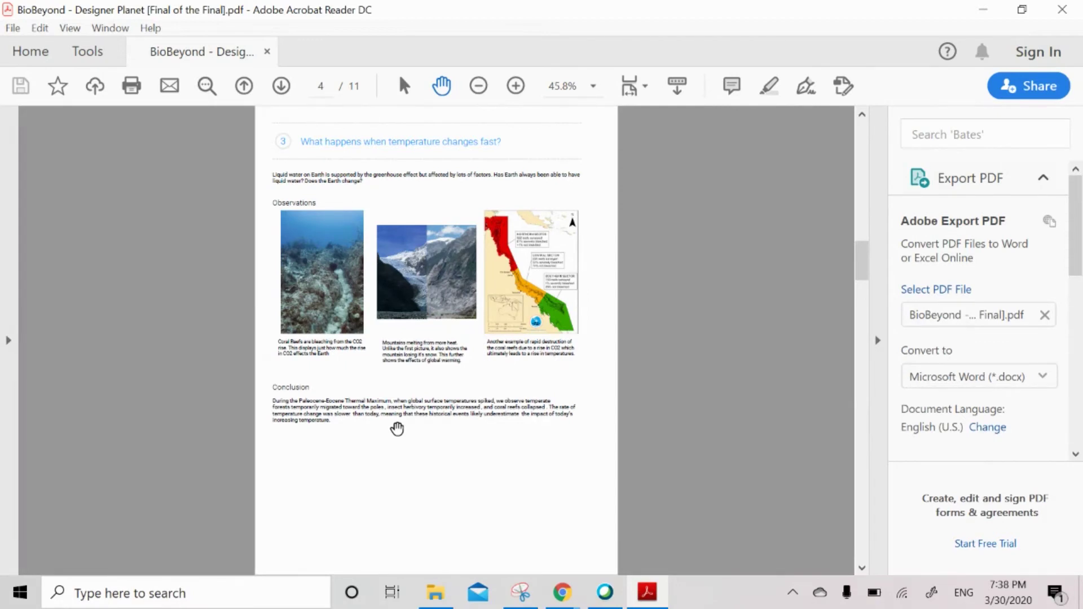
left_click(519, 90)
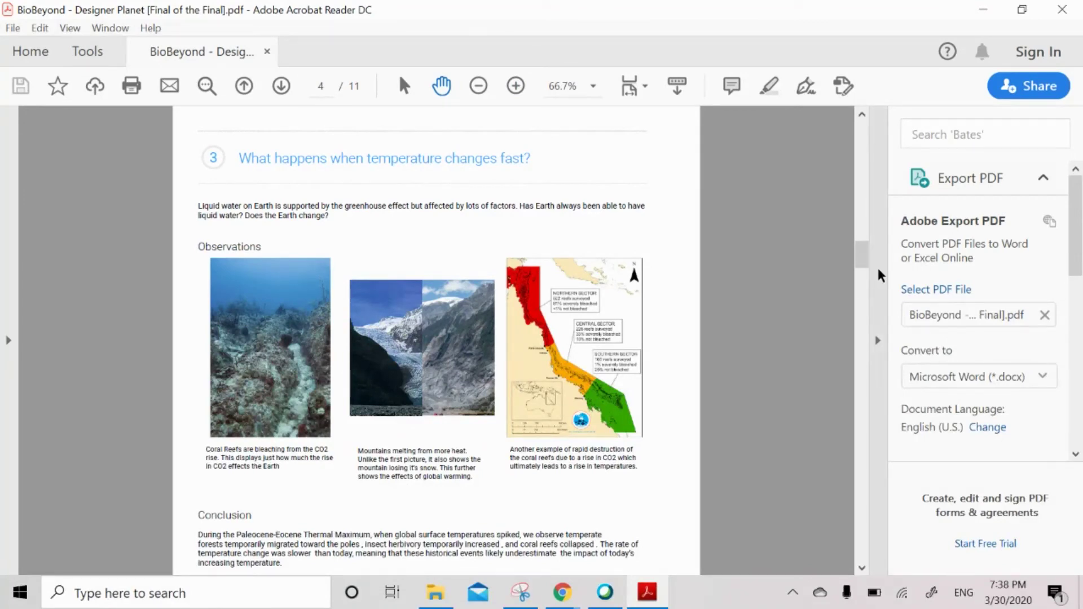
left_click_drag(862, 258, 867, 263)
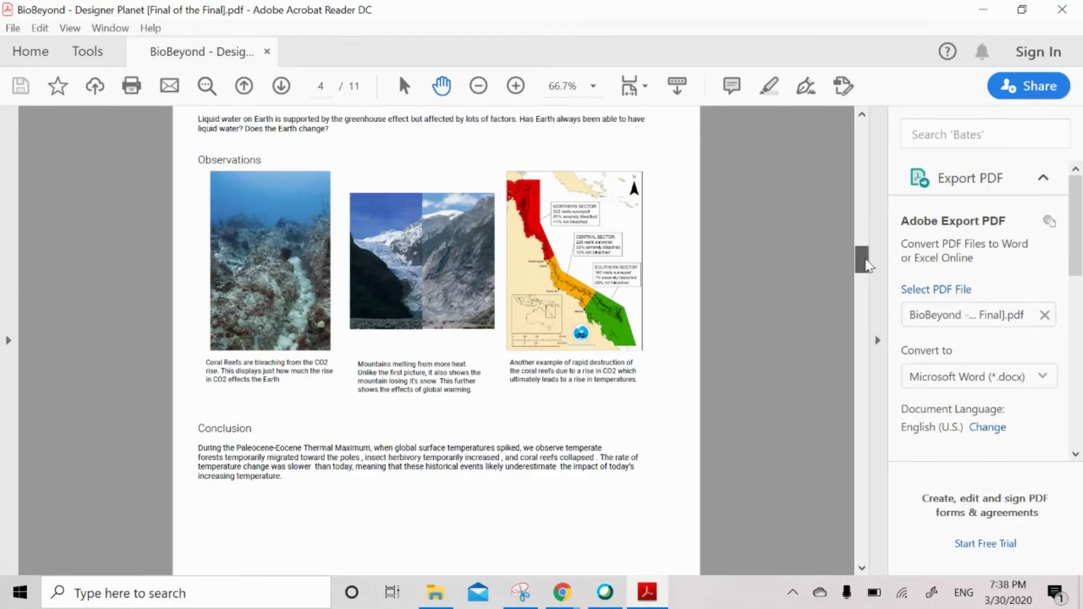